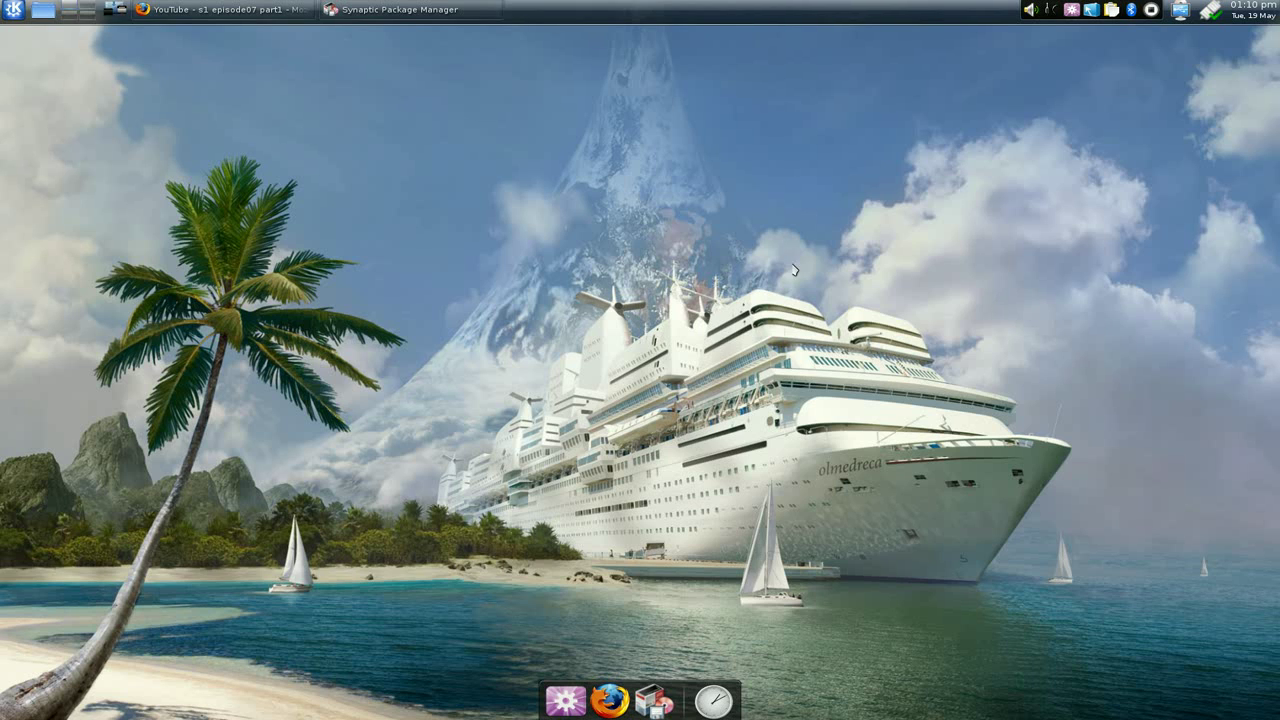
- Restore the Firefox window showing the YouTube page 's1 episode07 part1' from the taskbar
left_click(612, 708)
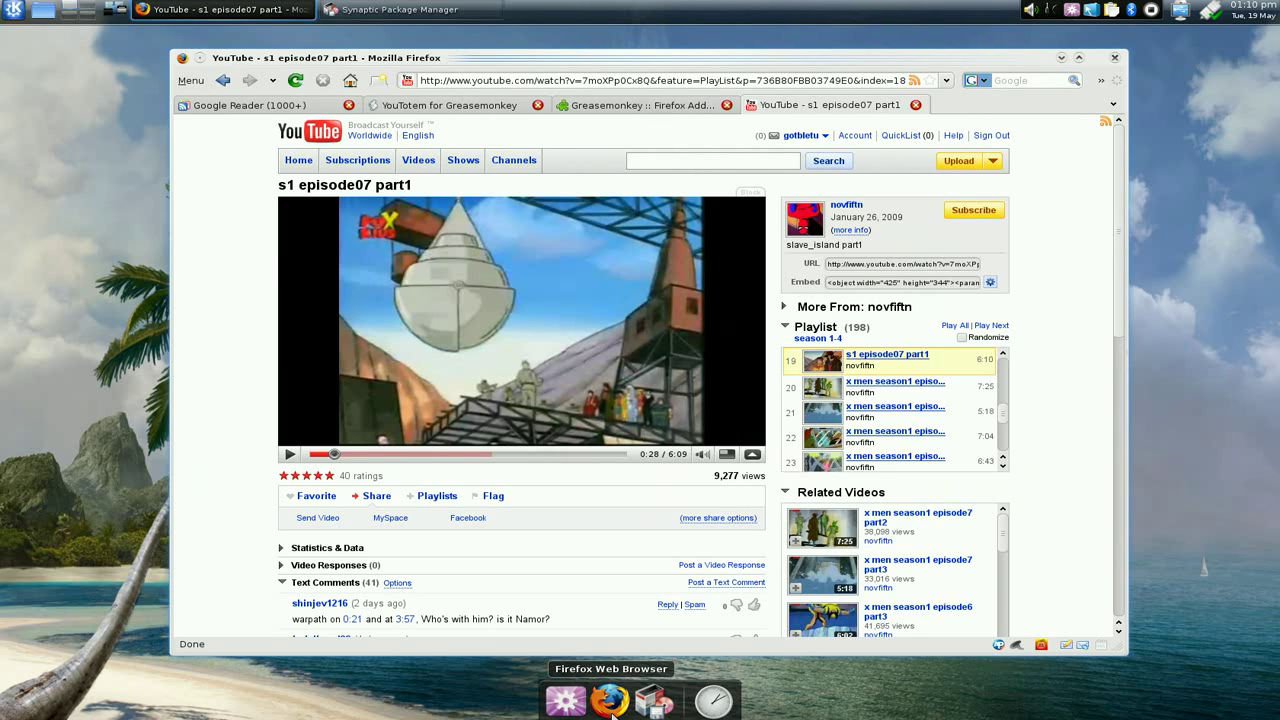
- Show the YouTotem for Greasemonkey script page and select its mozilla-plugin-vlc requirement
left_click(685, 112)
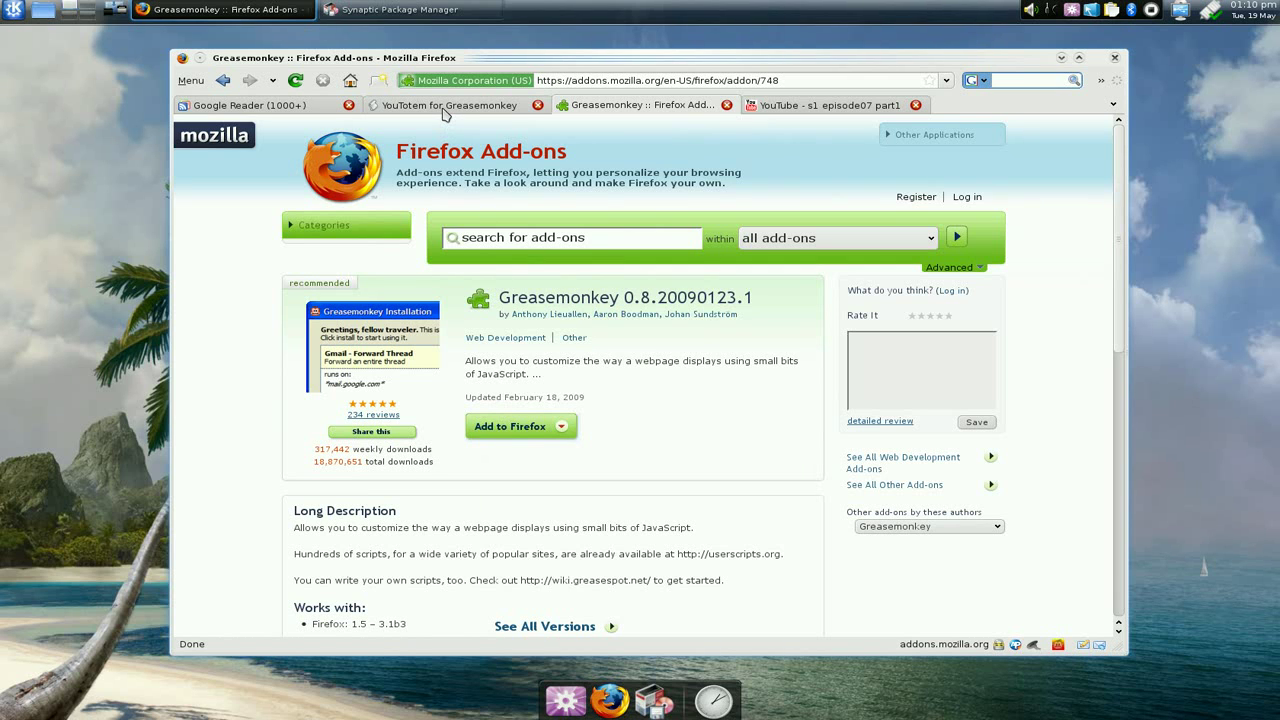
left_click(445, 110)
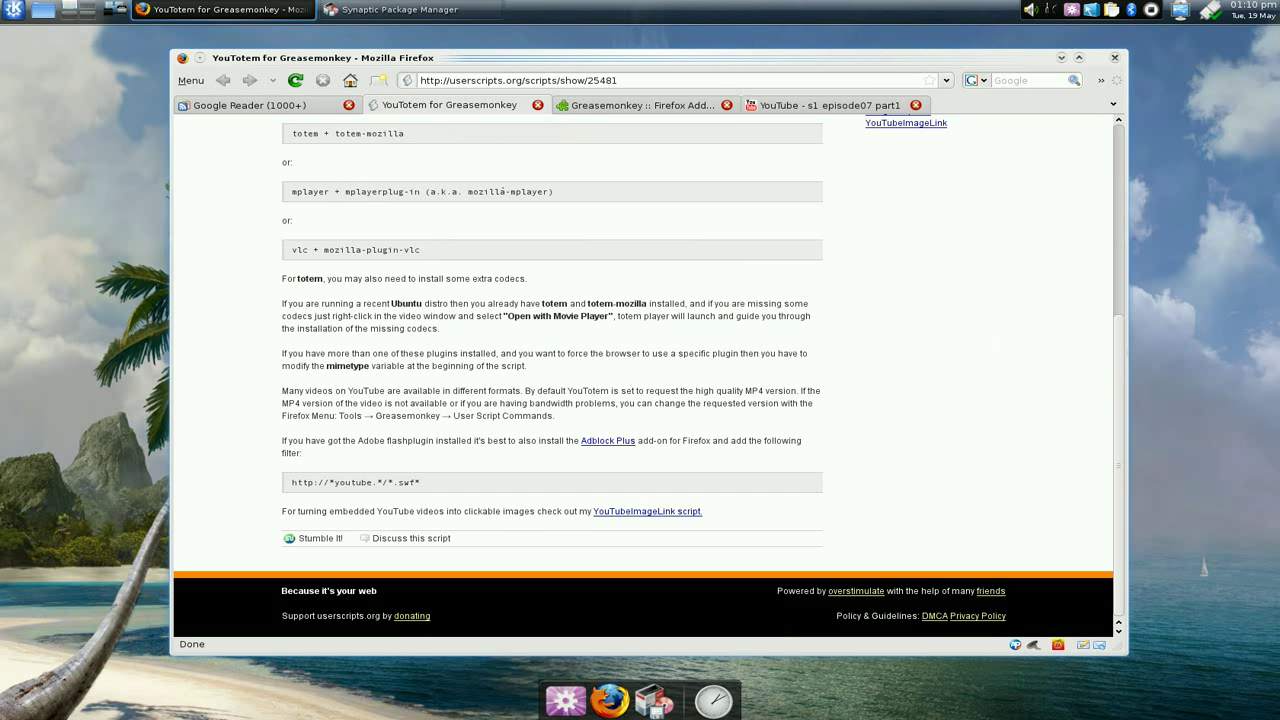
scroll(720, 302, "up", 5)
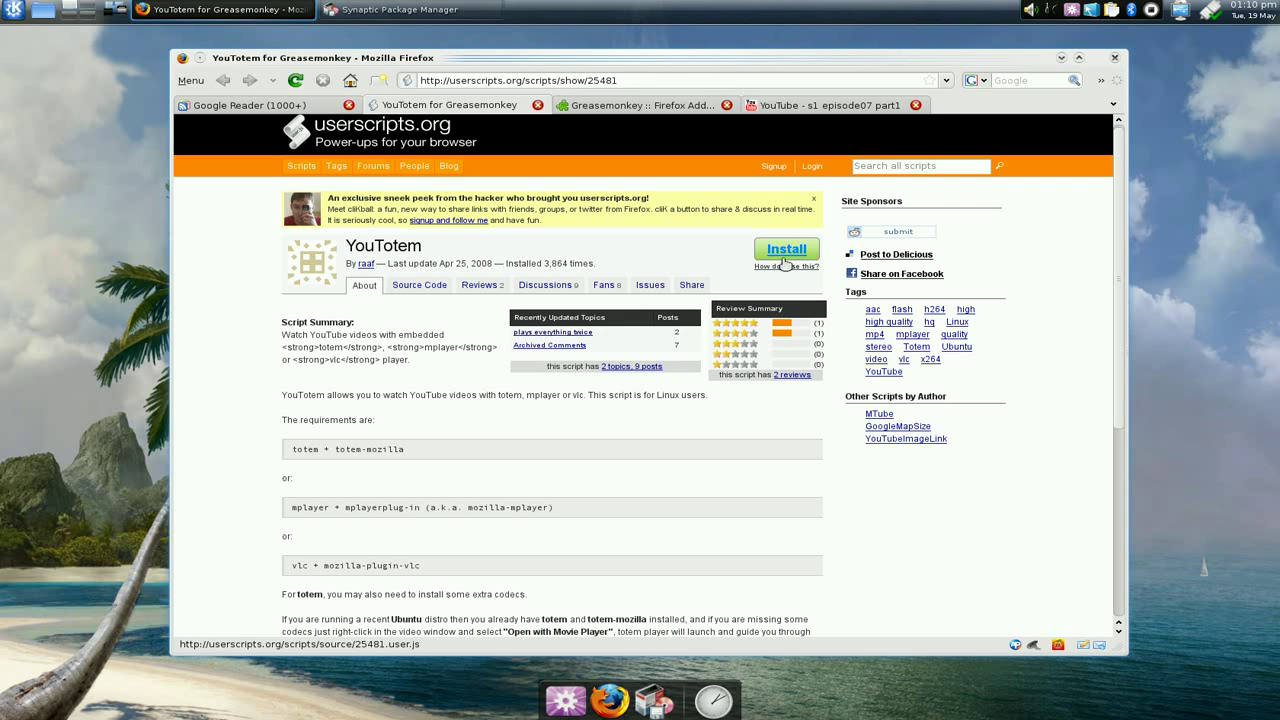
scroll(612, 483, "down", 2)
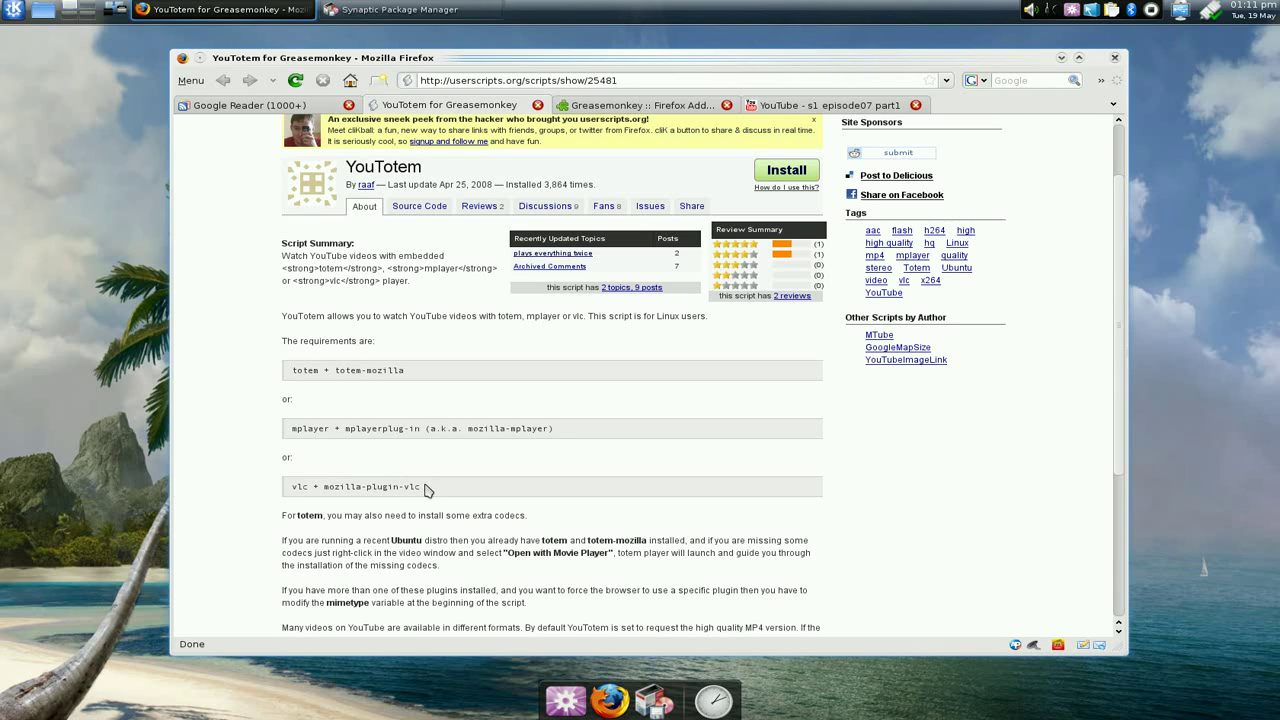
mouse_move(424, 487)
left_mouse_down()
mouse_move(324, 487)
mouse_move(420, 487)
left_mouse_up()
left_click(324, 487)
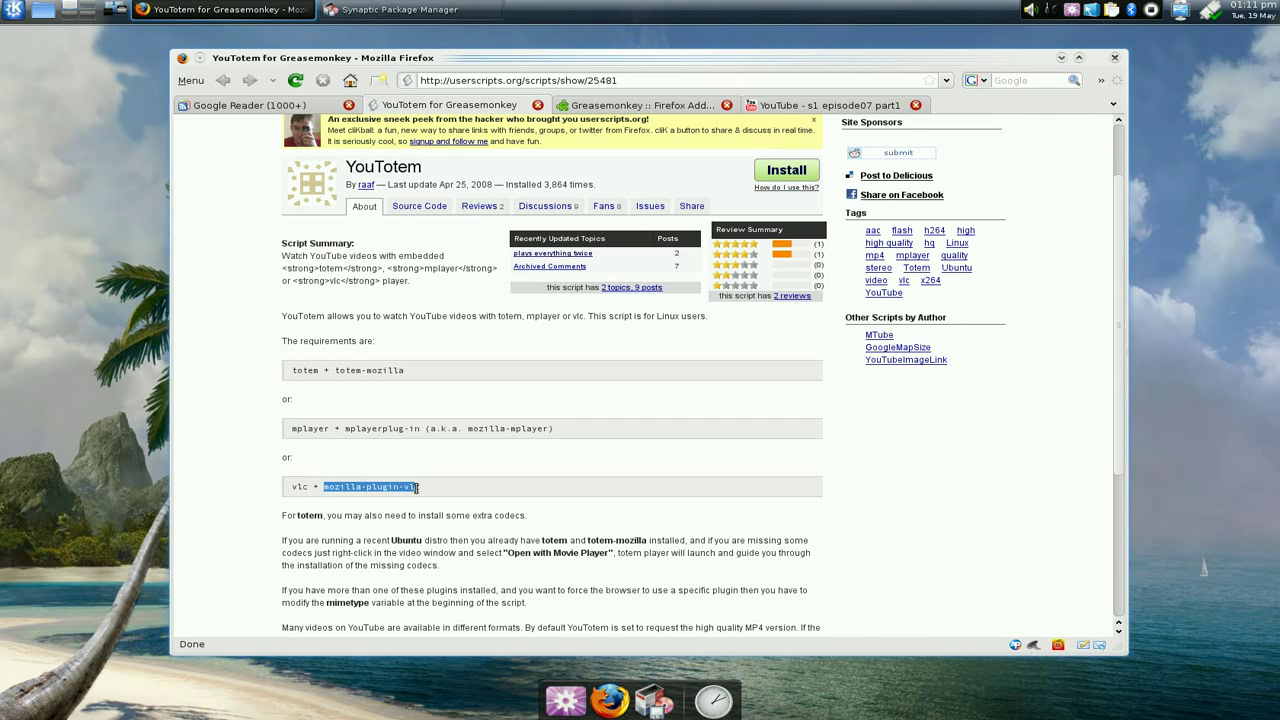
right_click(410, 487)
left_click(433, 500)
left_click(442, 495)
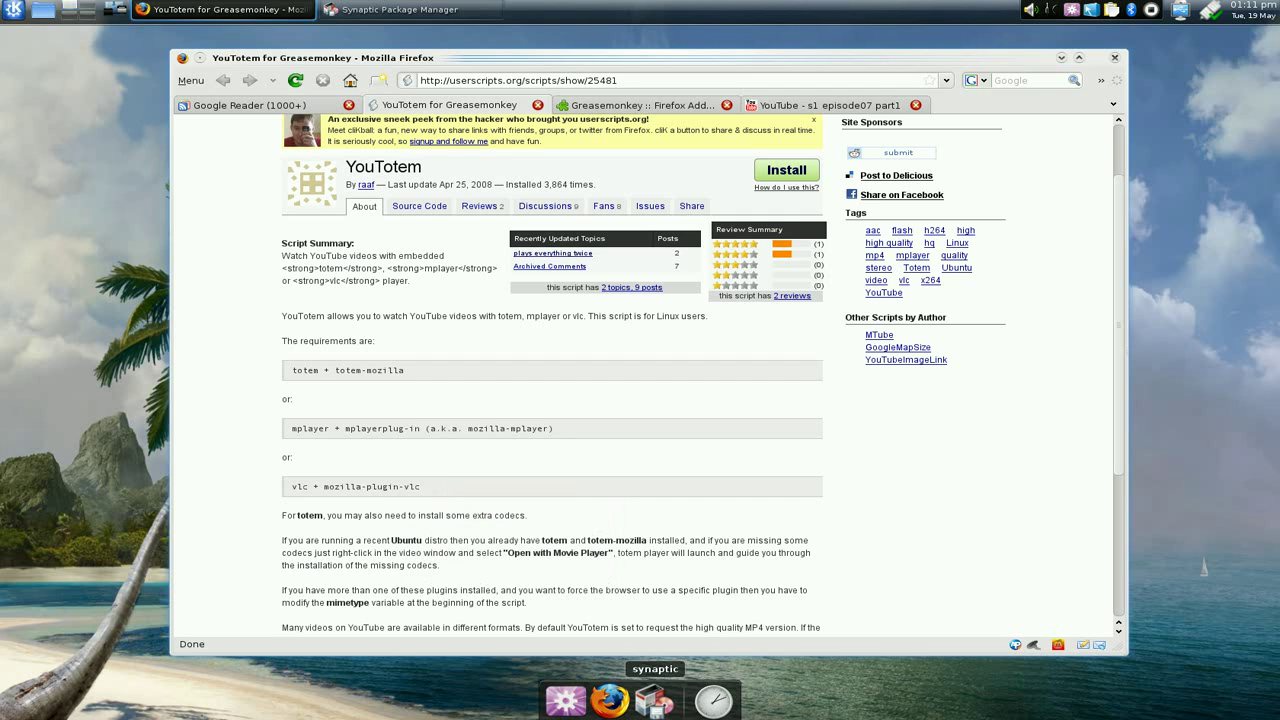
left_click(1062, 57)
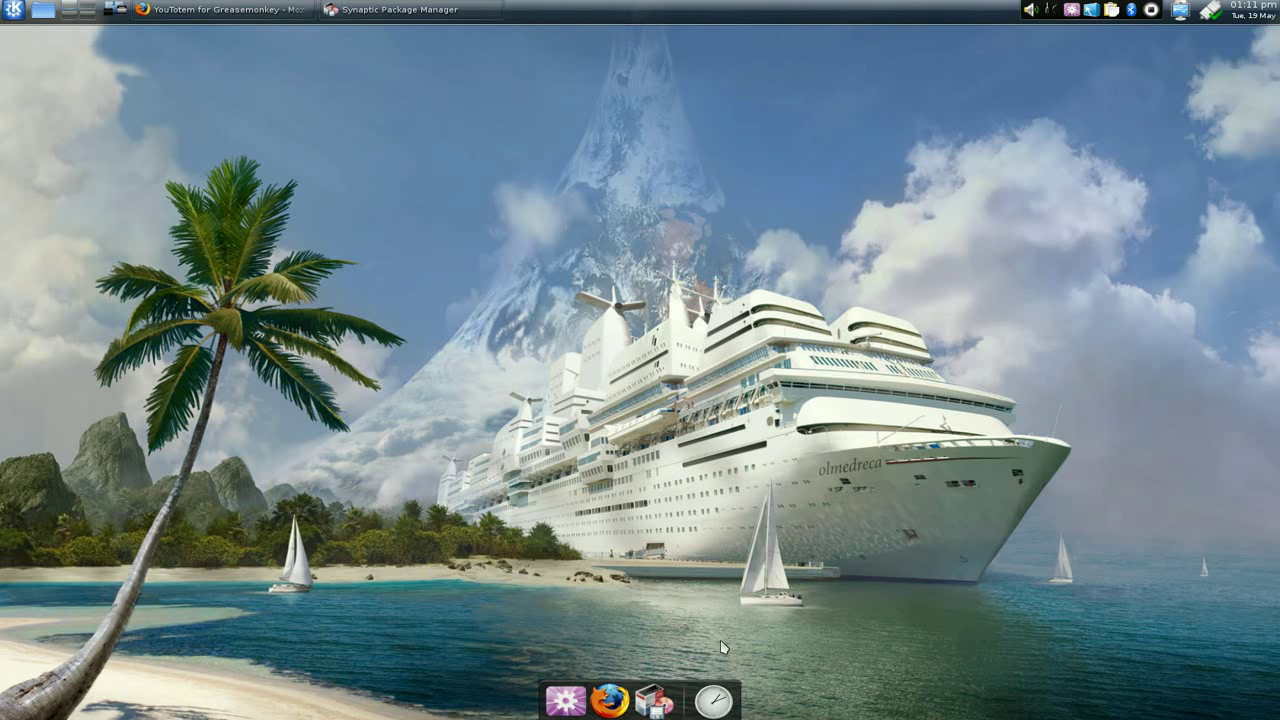
left_click(655, 700)
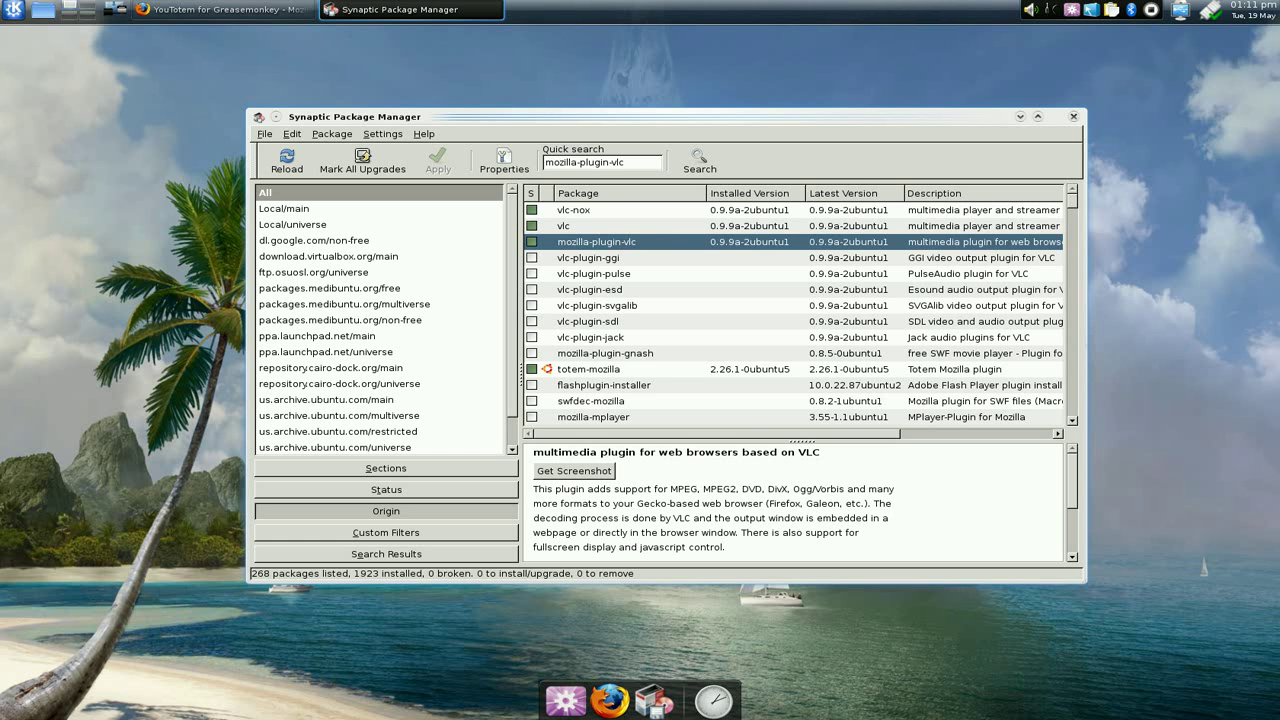
left_click(1019, 117)
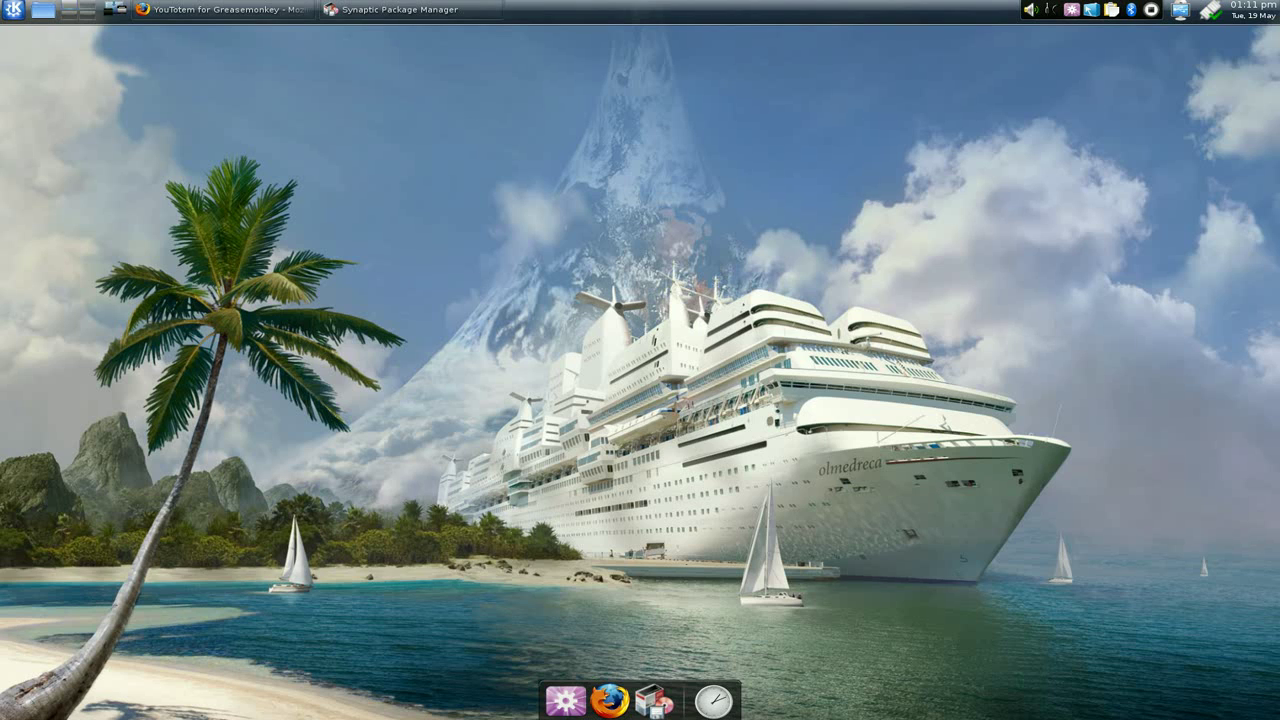
left_click(611, 697)
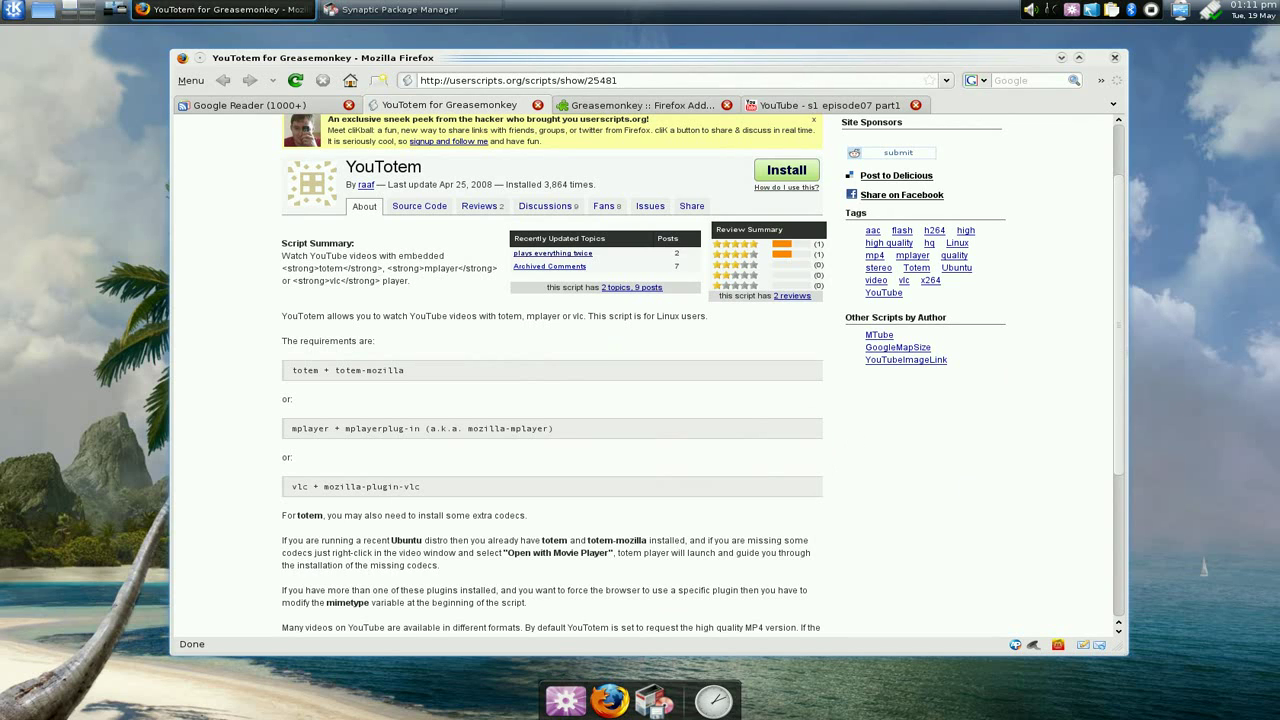
- Play 's1 episode07 part1' in the Flash player, check the Flash menu, then enable Greasemonkey
left_click(860, 107)
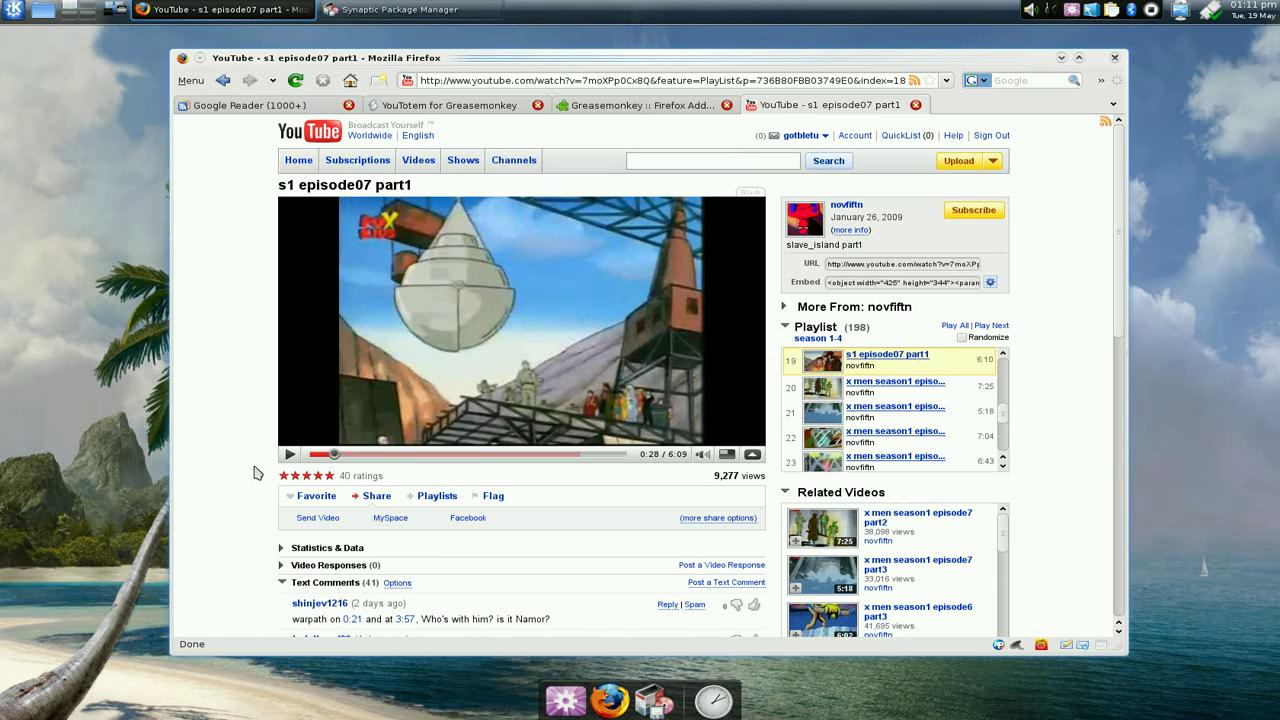
left_click(289, 454)
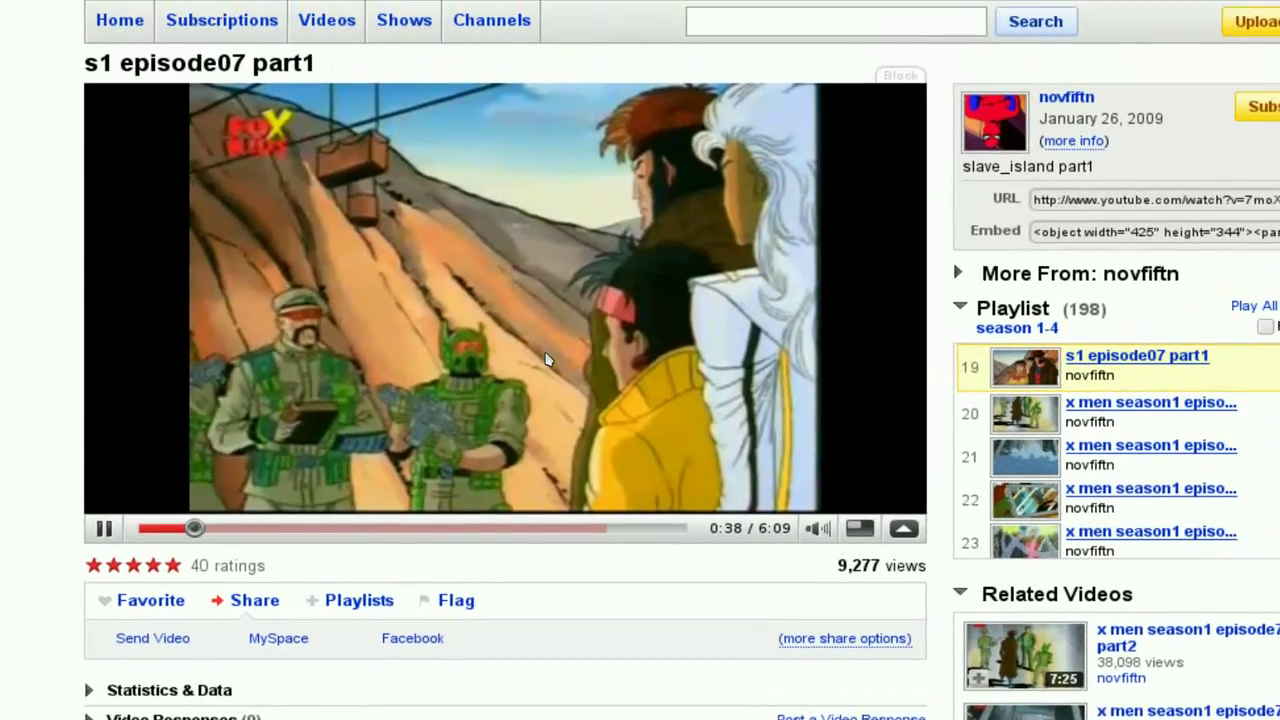
right_click(634, 239)
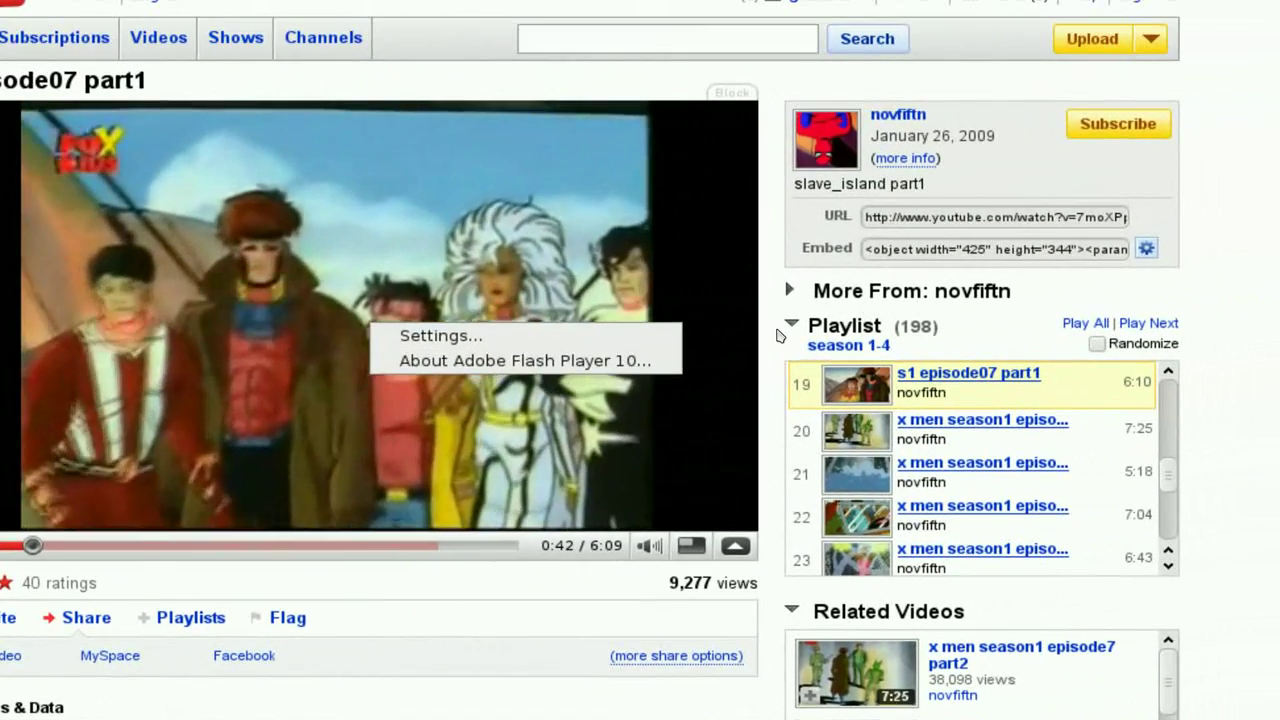
left_click(860, 321)
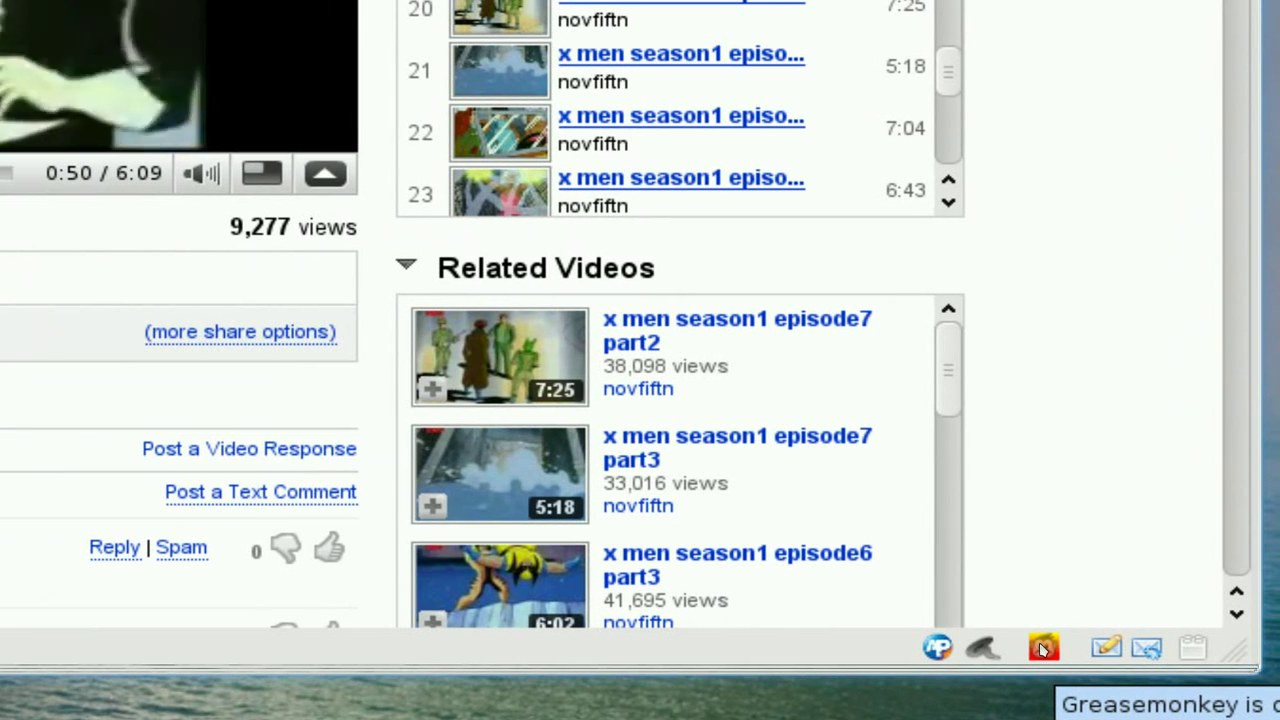
left_click(1043, 649)
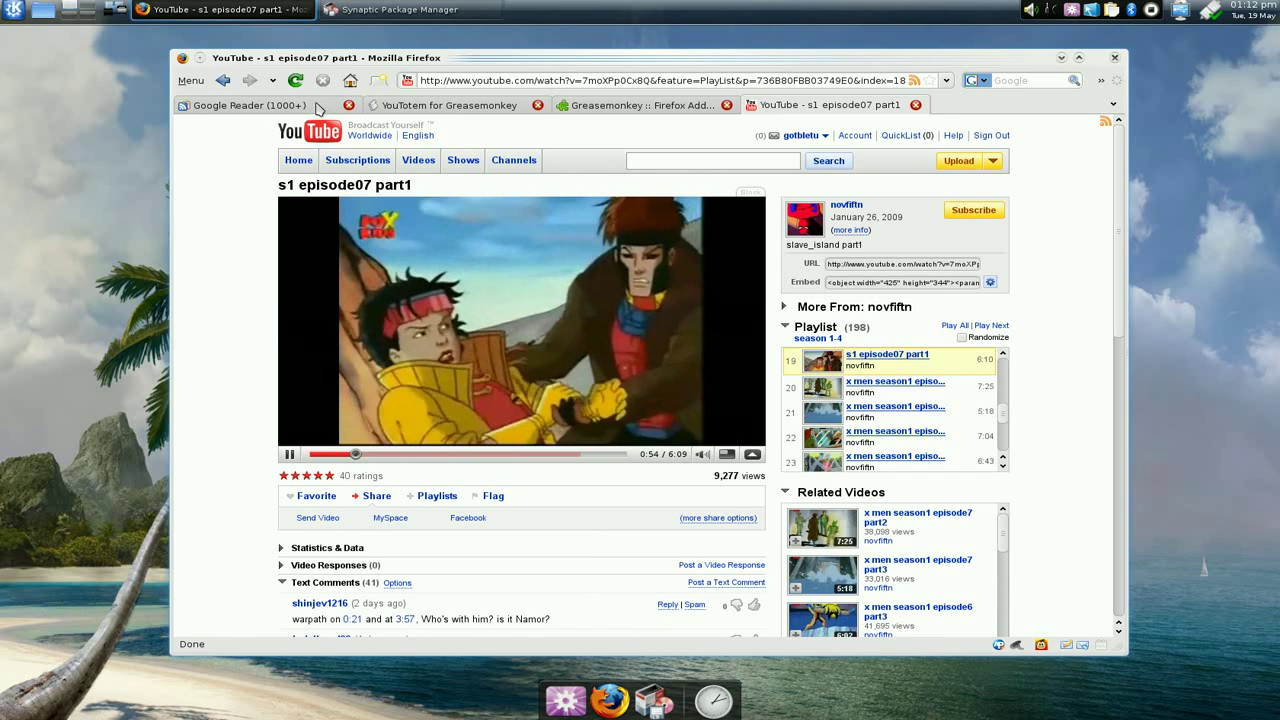
- Reload the 's1 episode07 part1' page so YouTotem replaces the Flash player
left_click(295, 80)
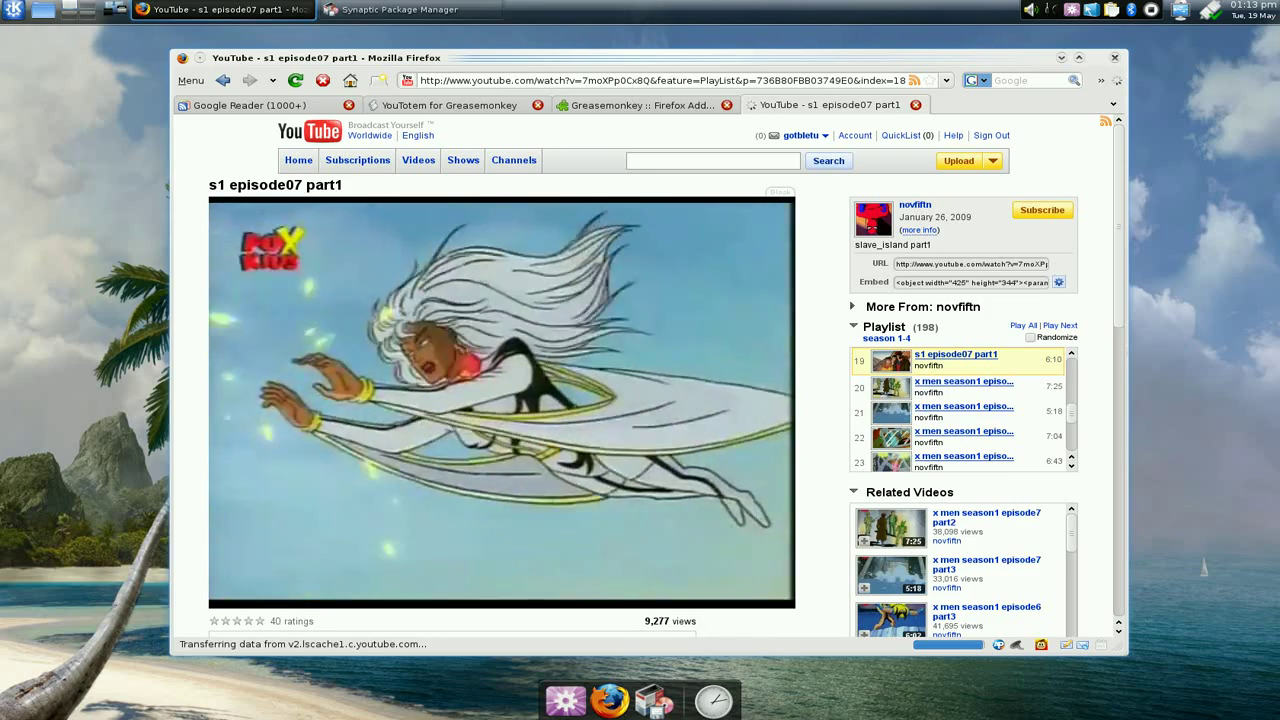
- Move Firefox left and VLC beside it, then review and close VLC's Hotkeys preferences
left_click_drag(1045, 68, 916, 70)
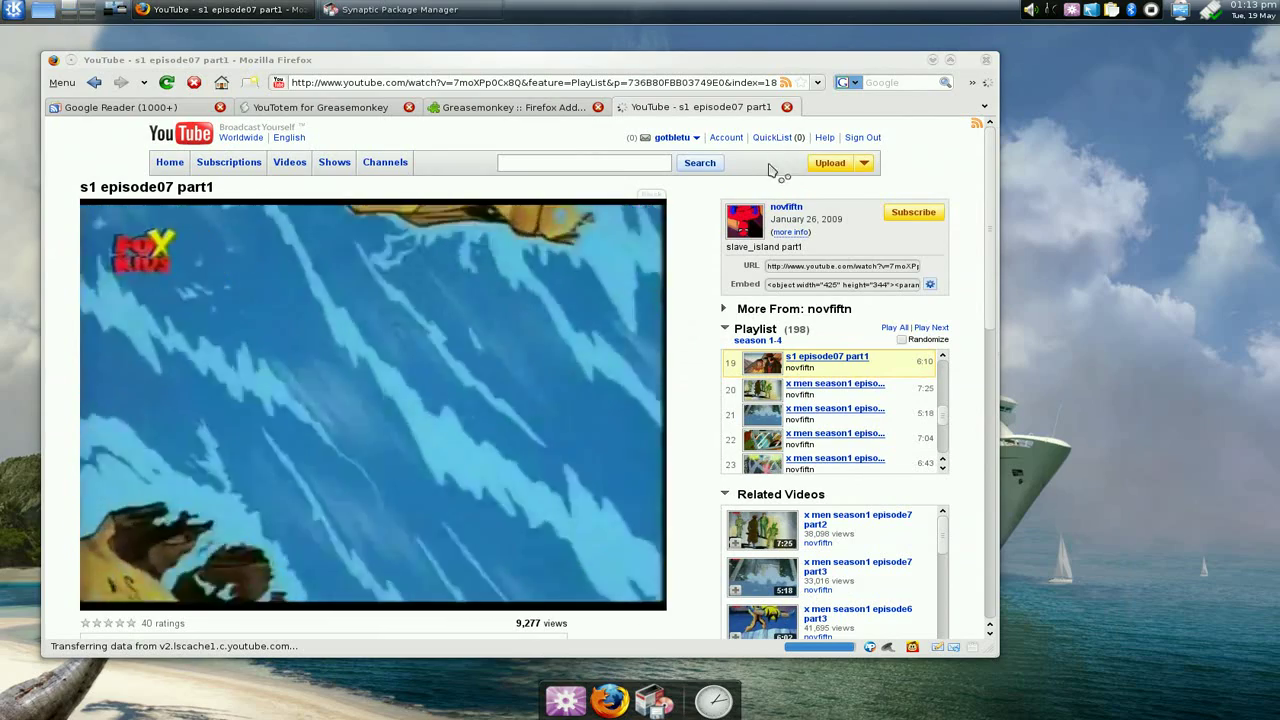
left_click_drag(798, 153, 1067, 197)
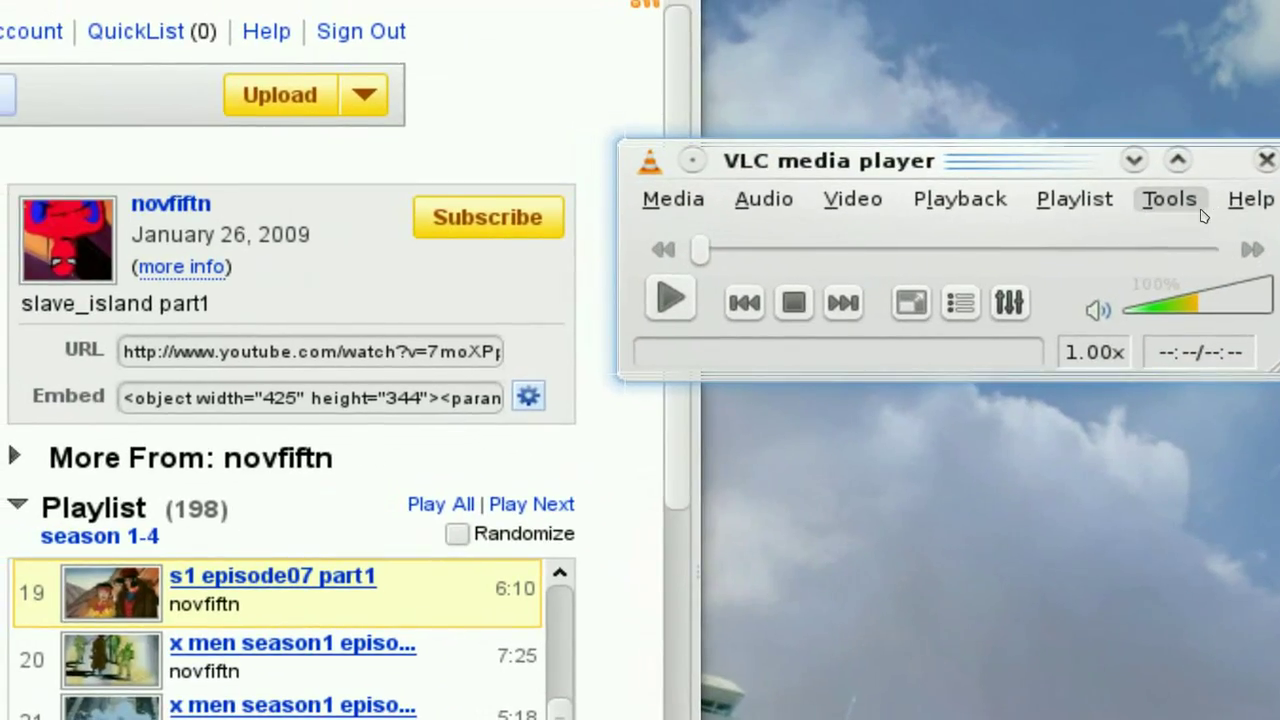
left_click(1152, 197)
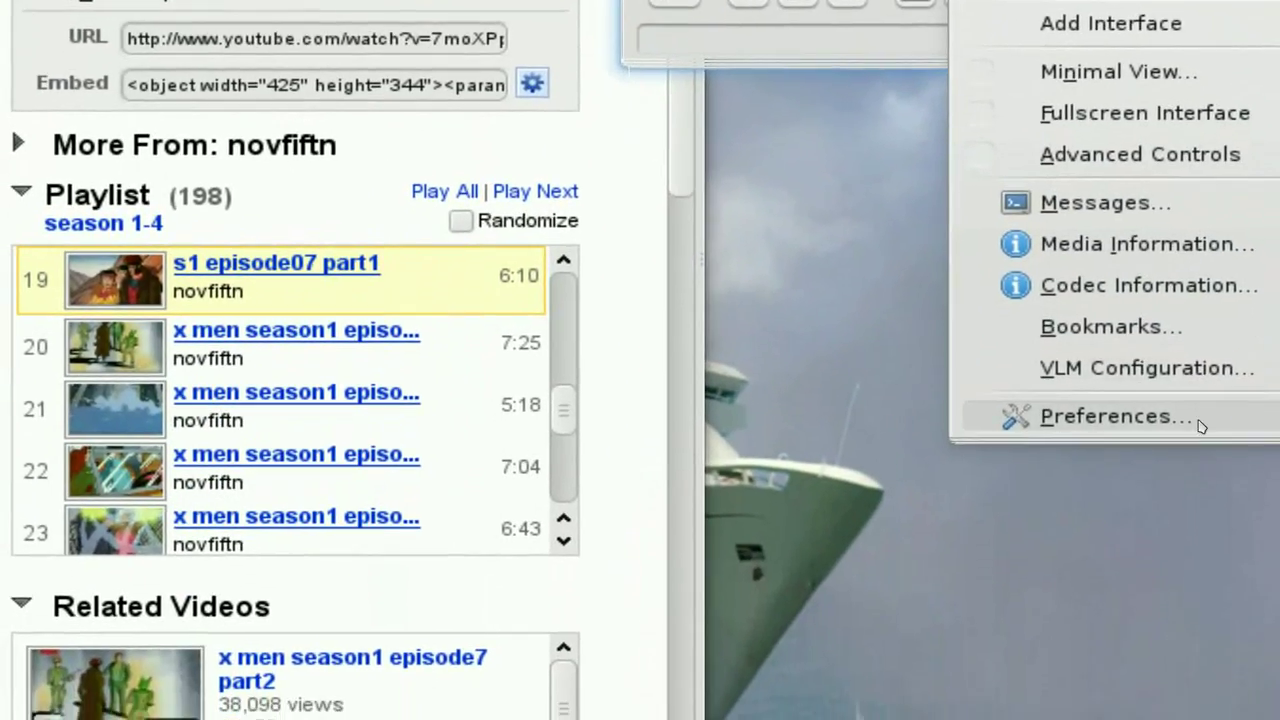
left_click(1190, 436)
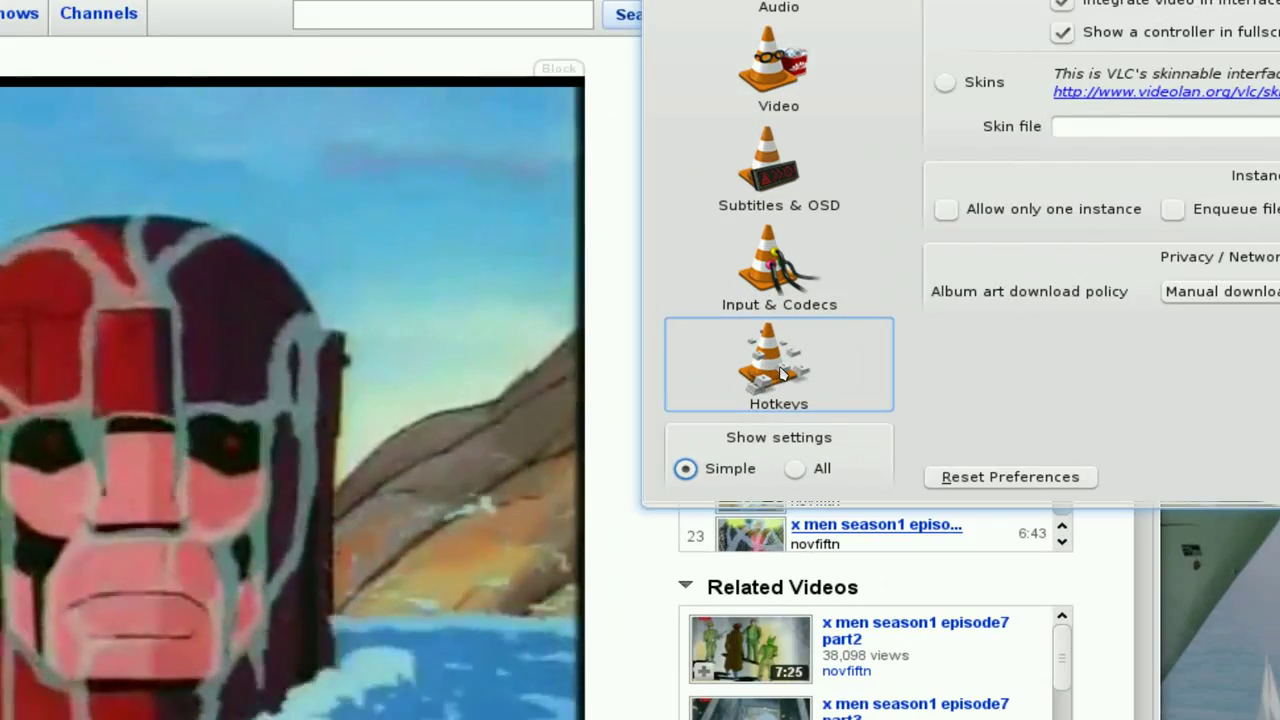
left_click(782, 370)
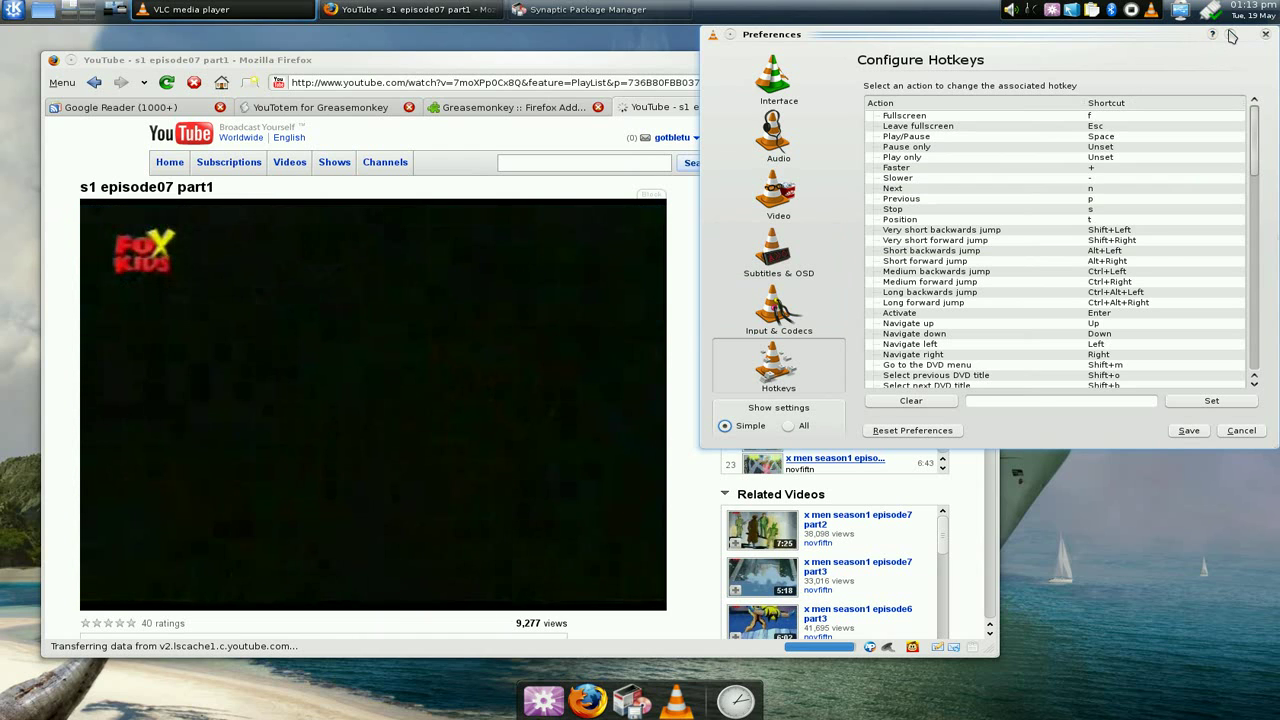
left_click(1232, 36)
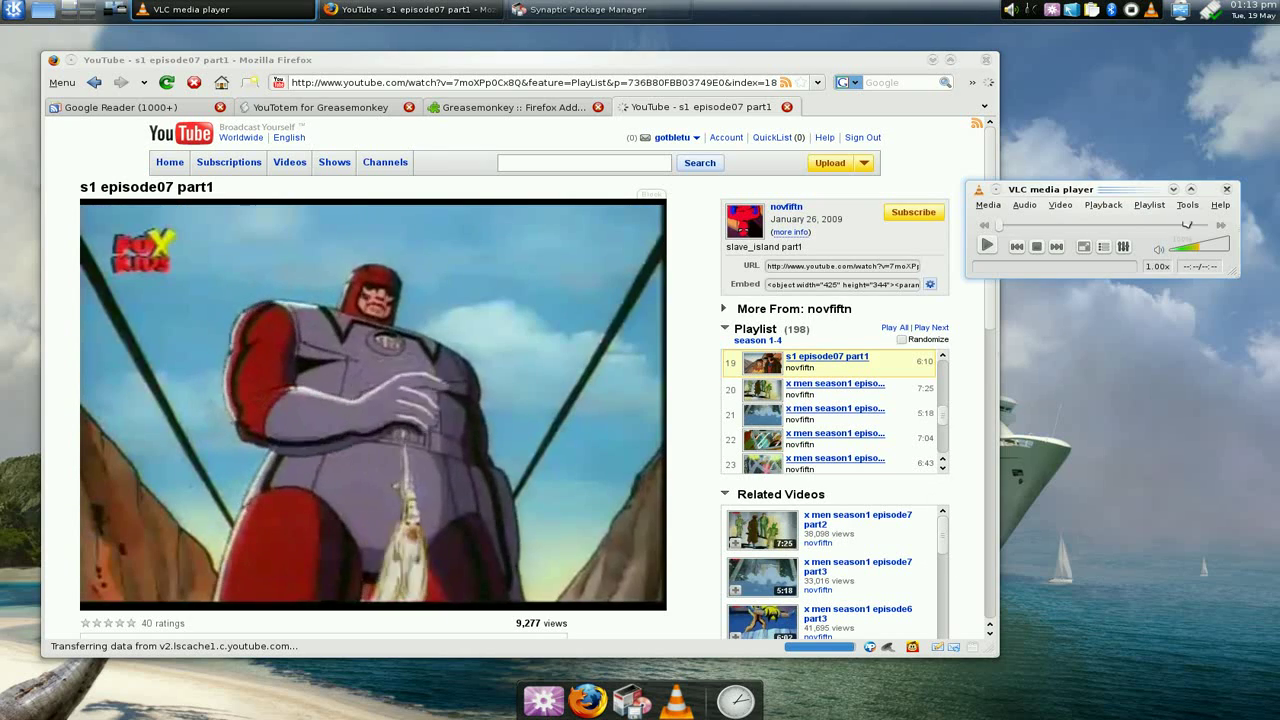
- Minimize VLC, inspect YouTotem in Greasemonkey's user script manager, then minimize Firefox
left_click(1173, 189)
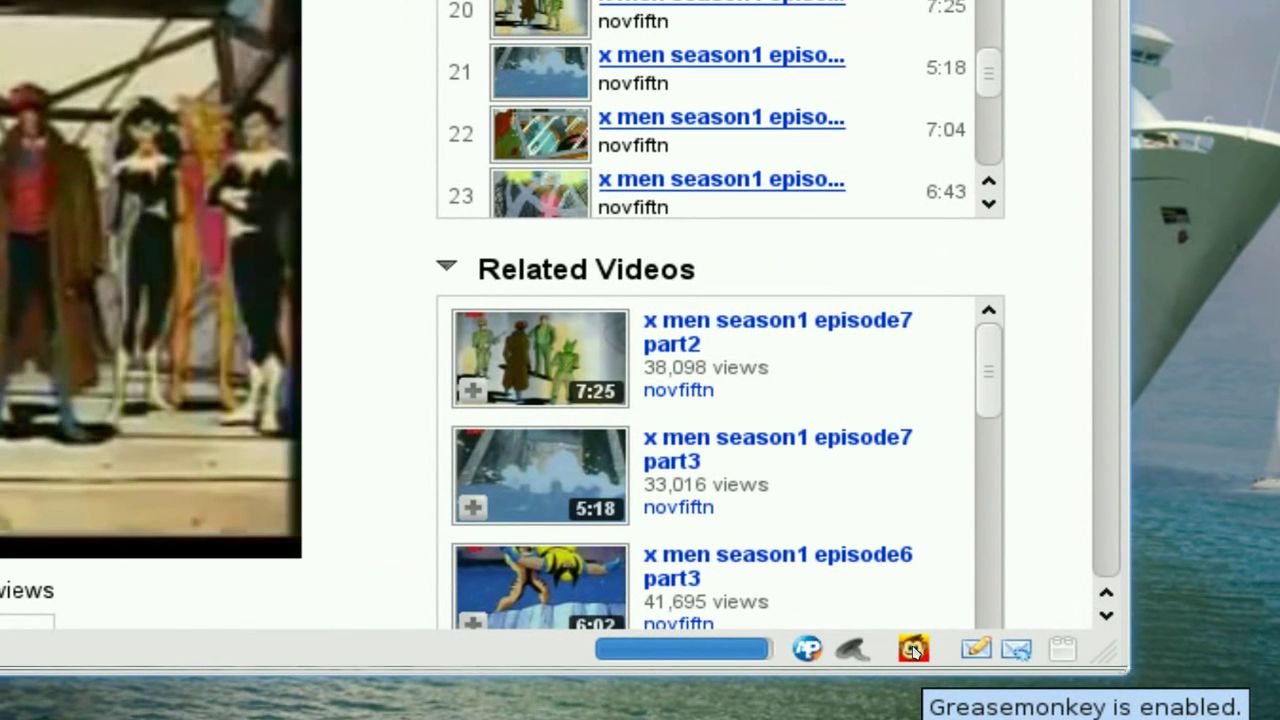
right_click(912, 650)
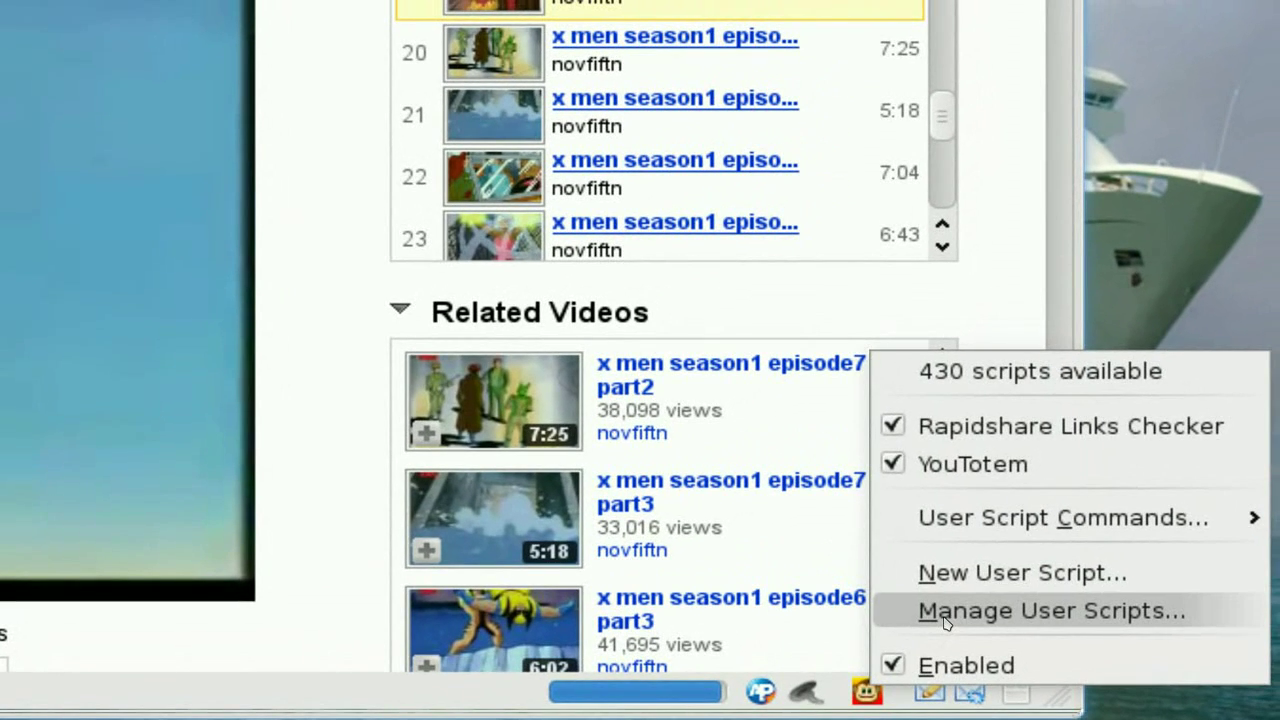
left_click(946, 614)
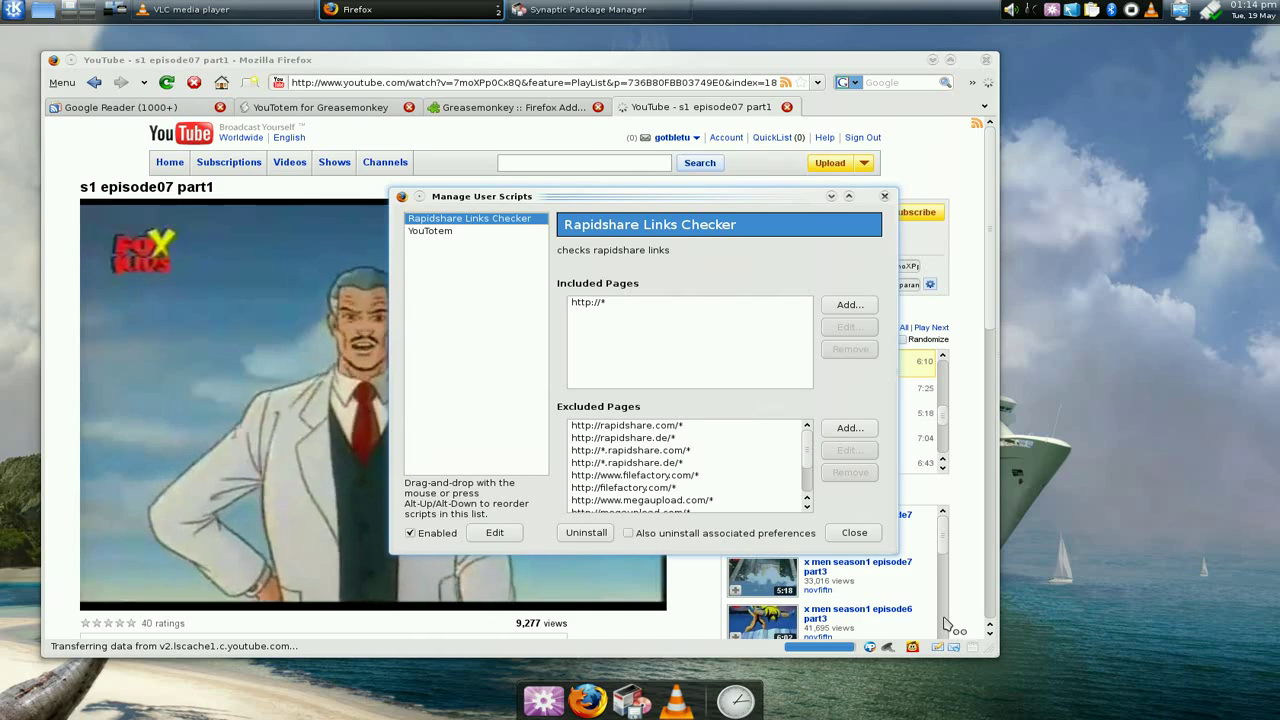
left_click(444, 233)
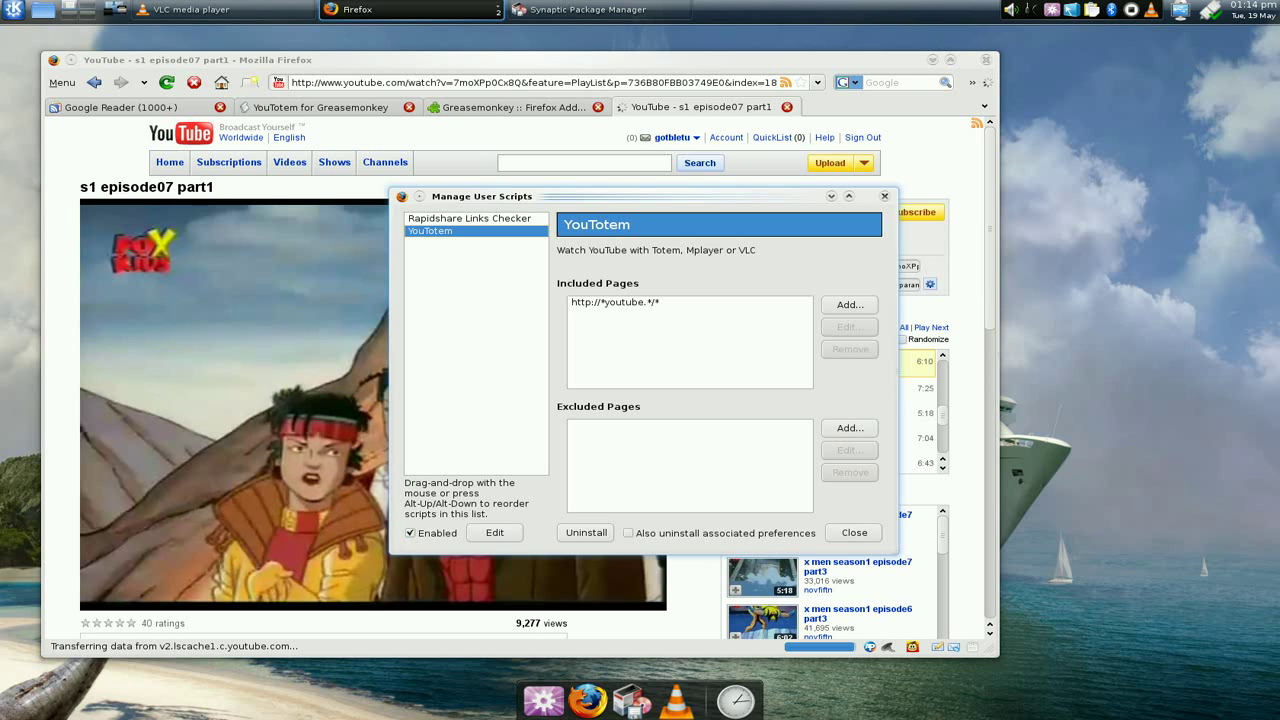
left_click(931, 531)
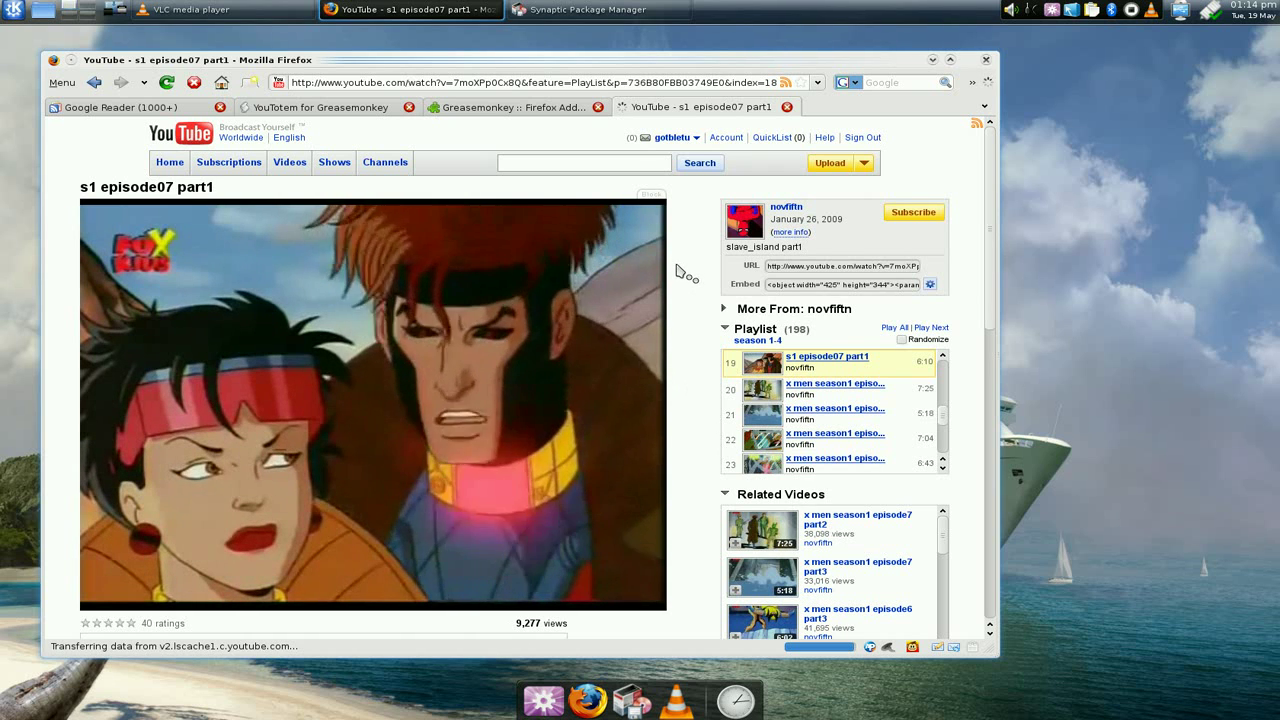
left_click(932, 60)
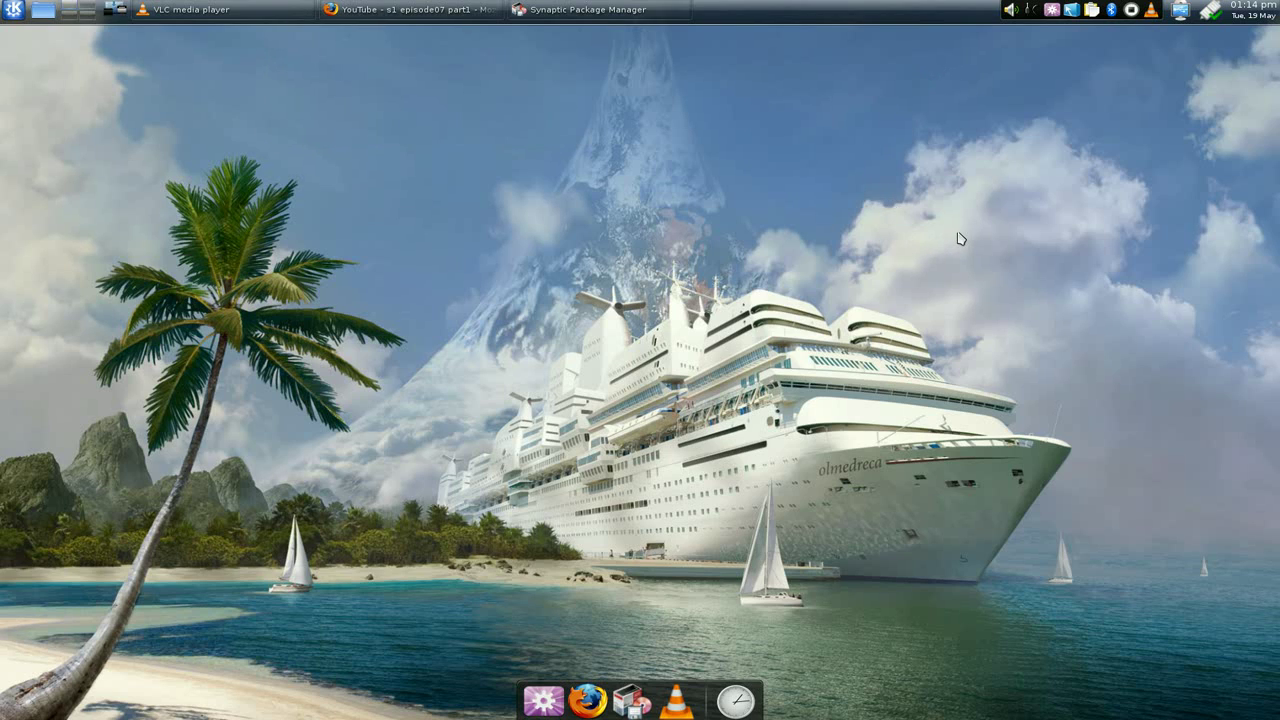